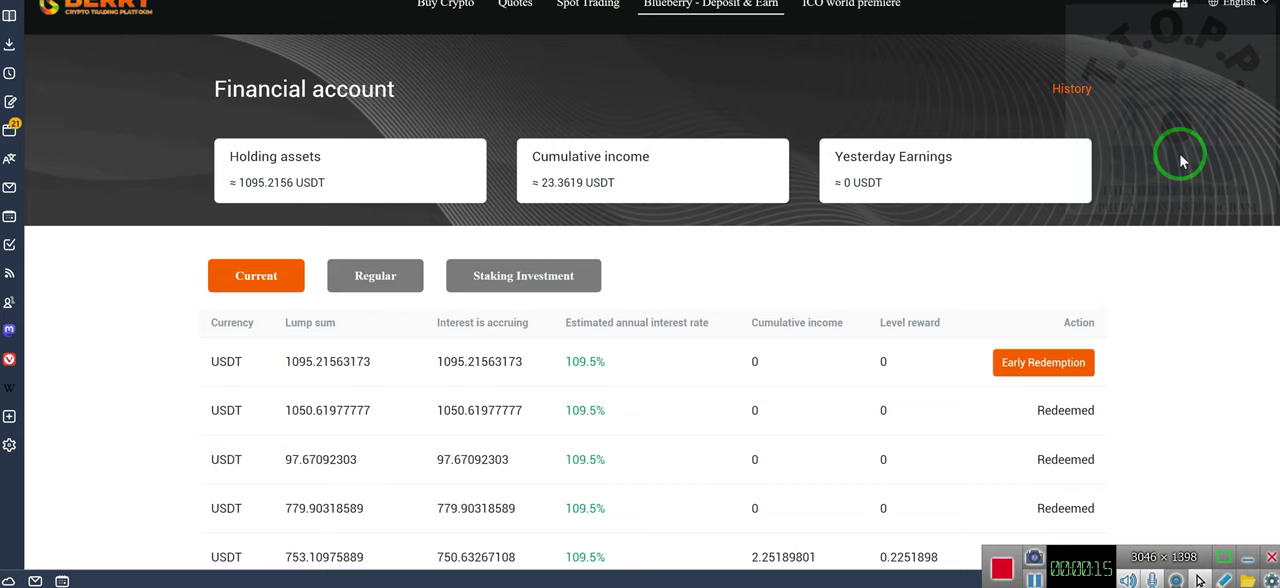
- Check the Financial History deposit list, then go to the BTC/USDT spot trading page
left_click_drag(1205, 132, 1152, 218)
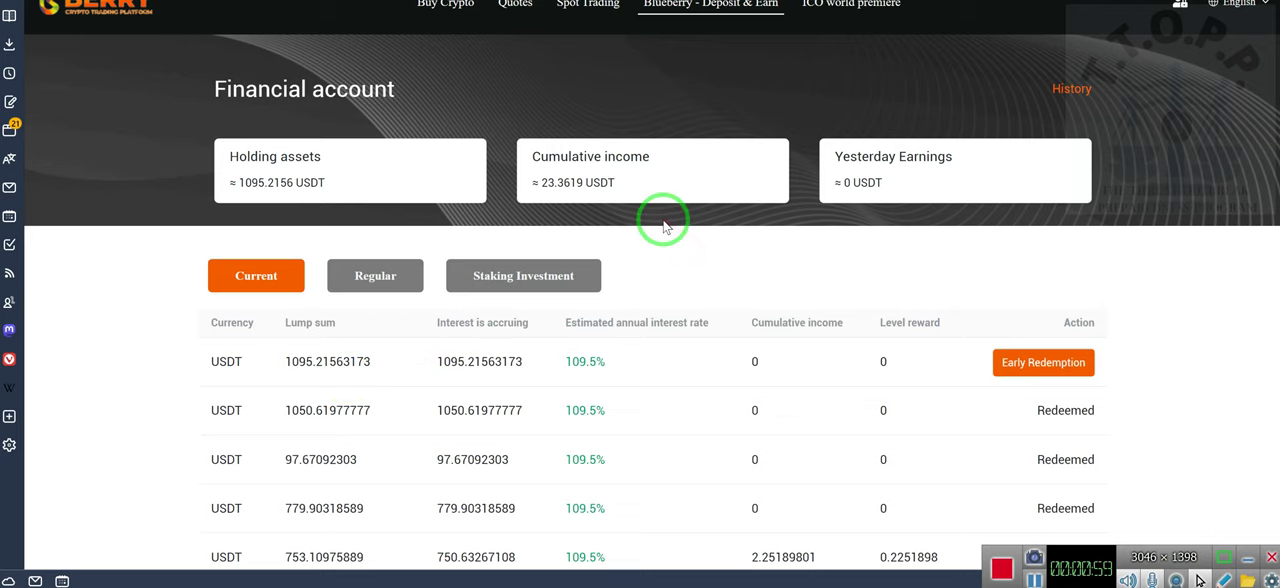
left_click(1070, 91)
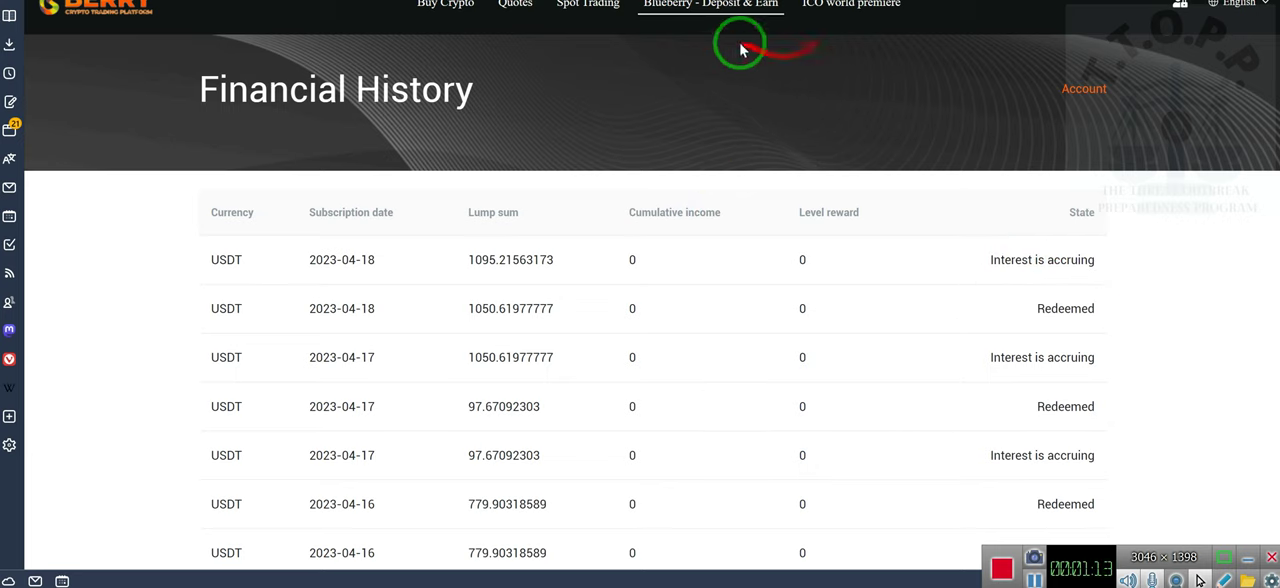
left_click(588, 5)
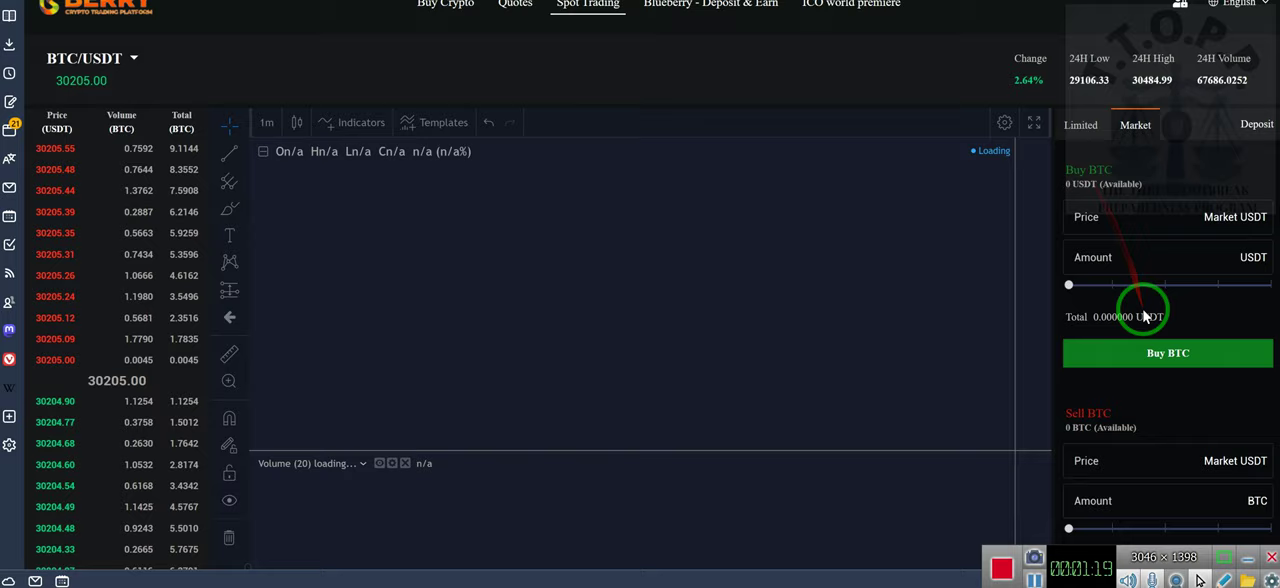
scroll(1142, 316, "down", 3)
scroll(1142, 316, "down", 5)
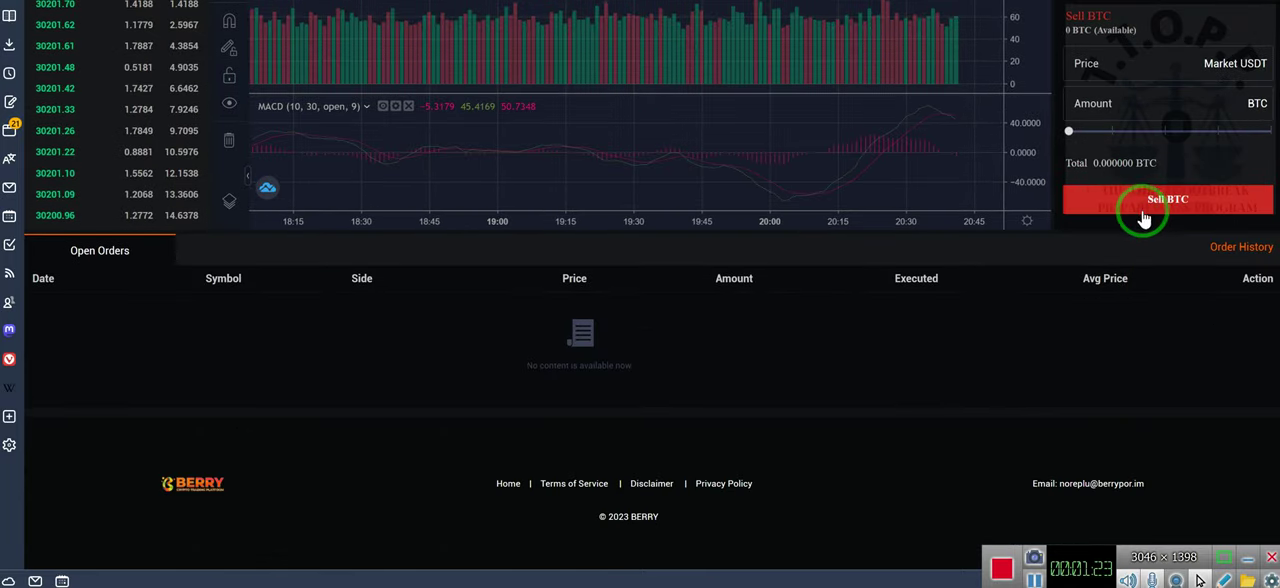
- Open the full Spot Orders history with past AGC/USDT and CPIC/USDT trades
left_click(1217, 247)
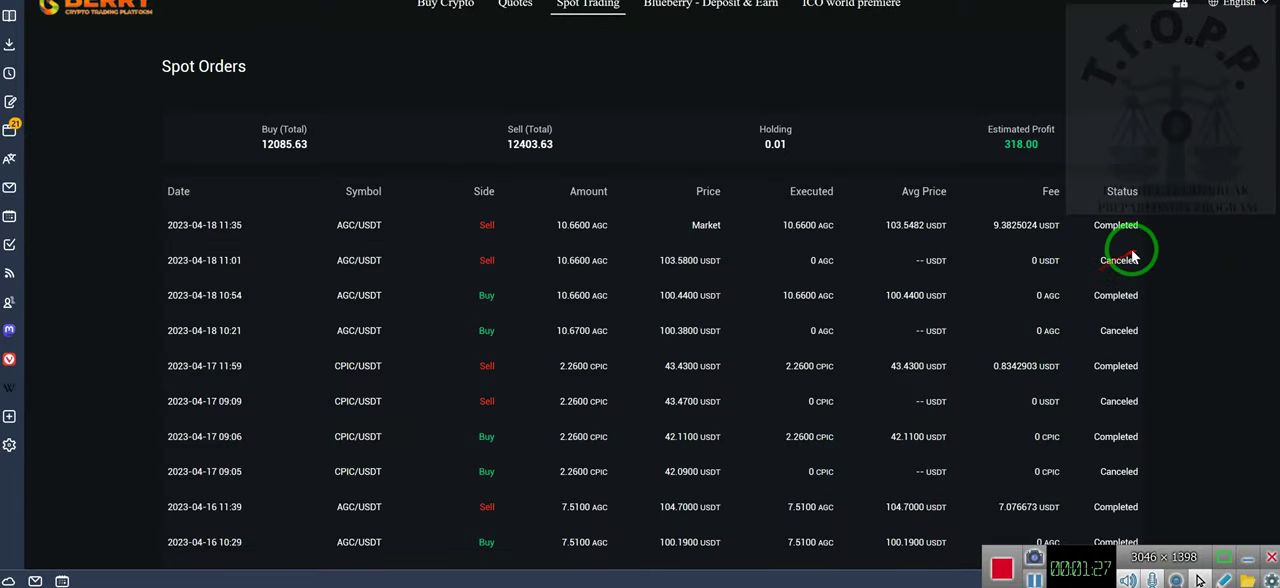
left_click_drag(1113, 229, 658, 250)
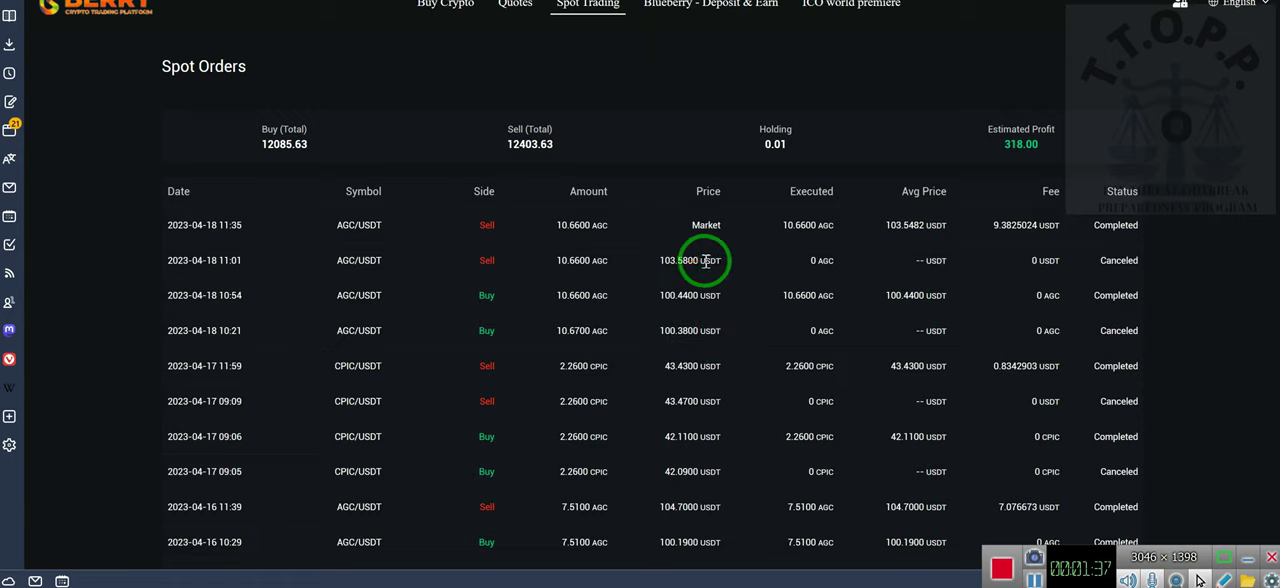
left_click_drag(700, 300, 685, 325)
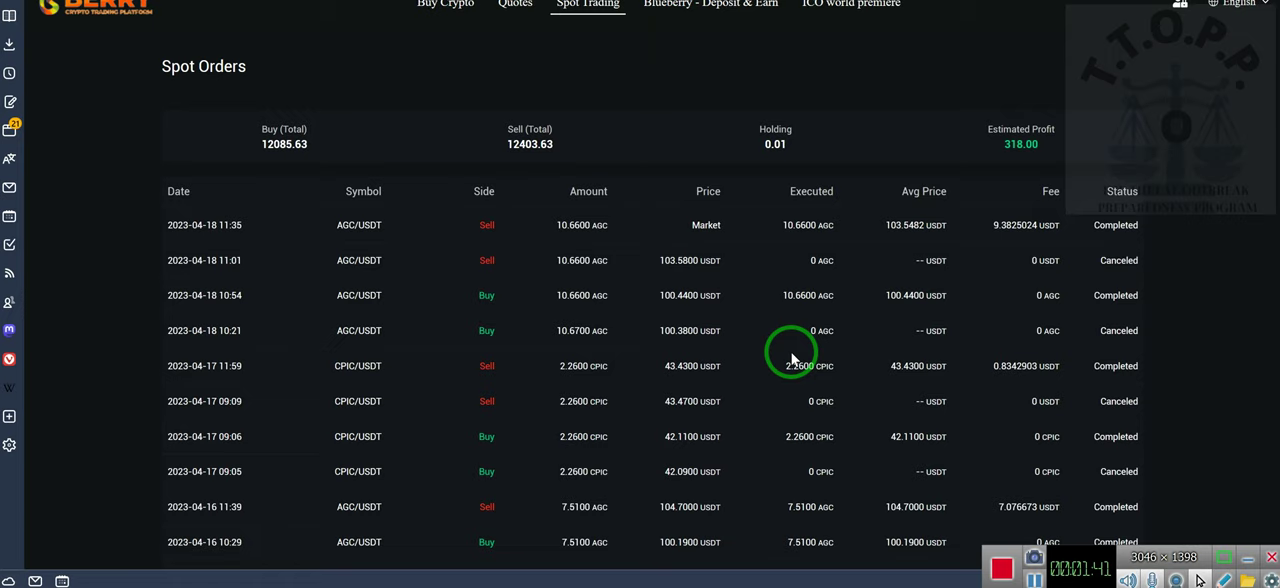
mouse_move(800, 337)
left_mouse_down()
mouse_move(1020, 337)
mouse_move(1170, 207)
left_mouse_up()
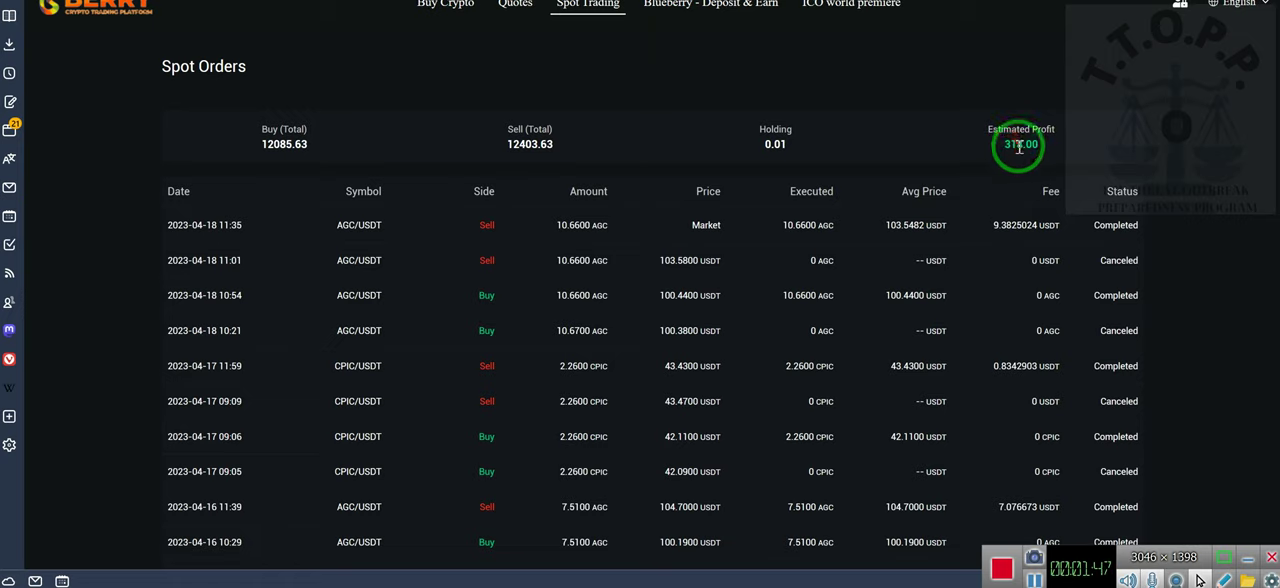
mouse_move(1015, 158)
left_mouse_down()
mouse_move(985, 168)
mouse_move(1040, 175)
mouse_move(1055, 130)
mouse_move(950, 160)
mouse_move(987, 124)
left_mouse_up()
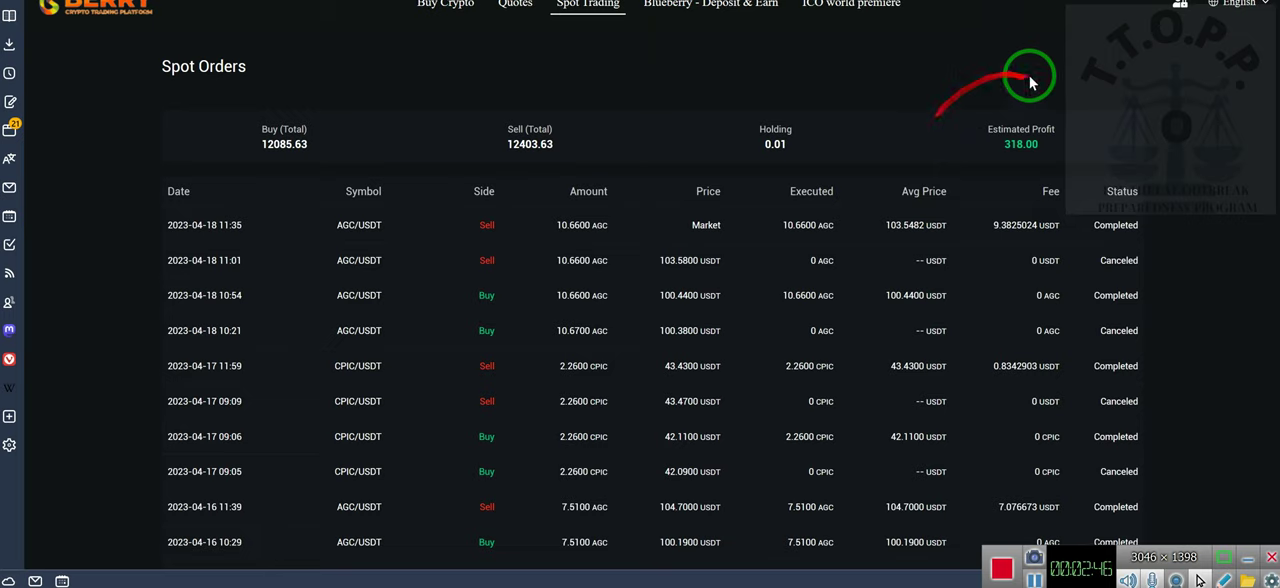
mouse_move(933, 120)
left_mouse_down()
mouse_move(1027, 93)
mouse_move(557, 42)
left_mouse_up()
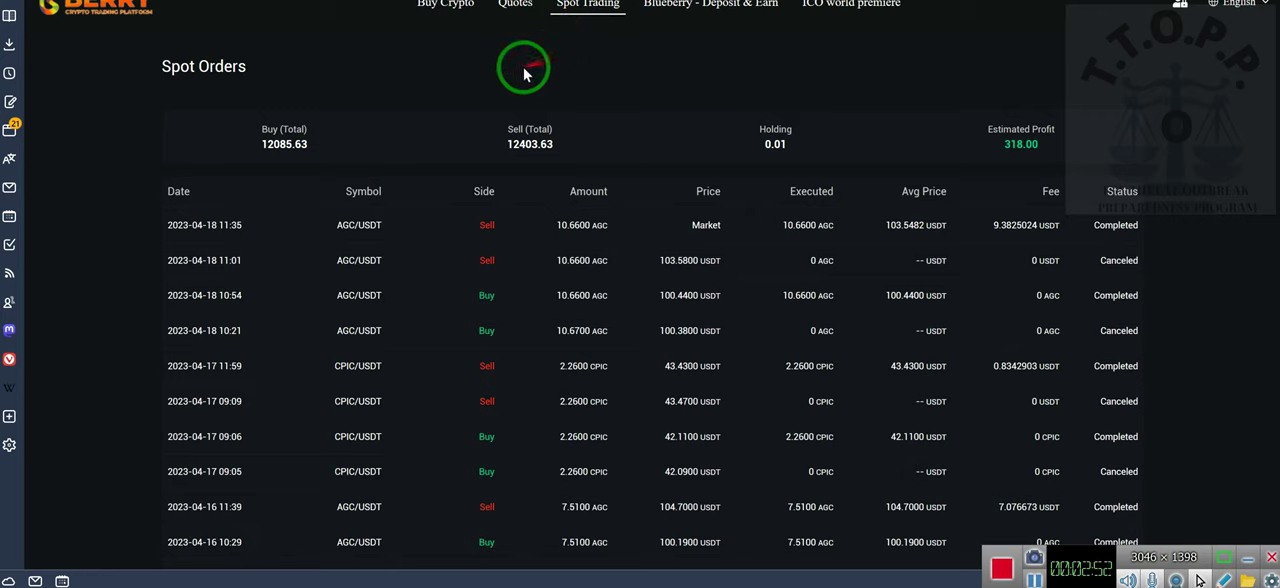
left_click_drag(470, 95, 680, 70)
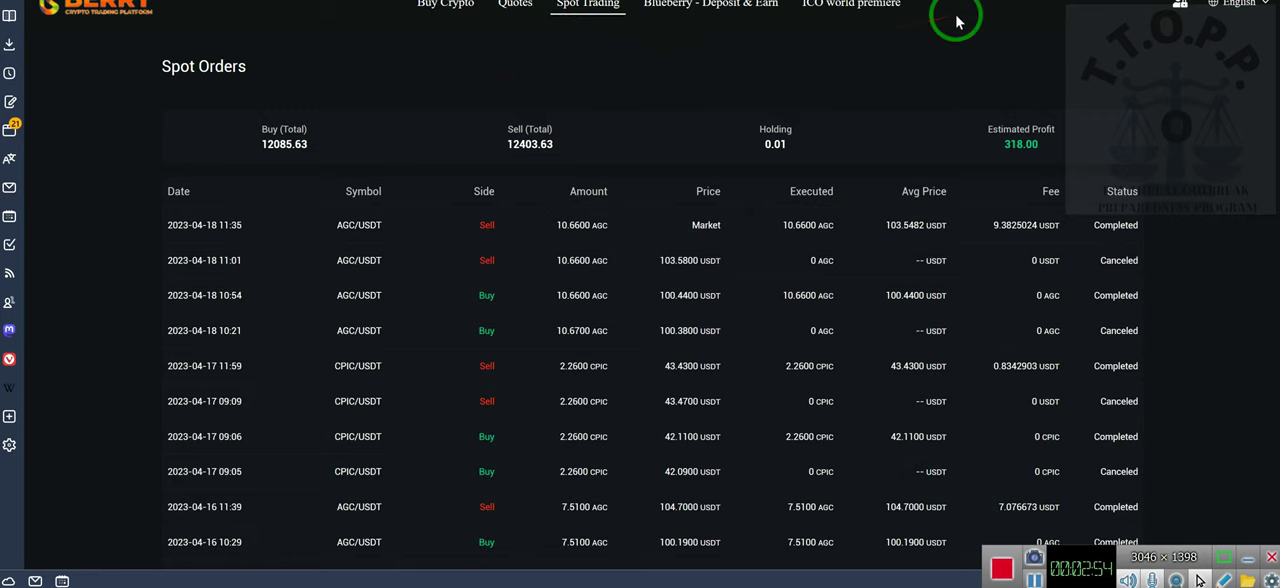
- Return via Spot Trading to the Blueberry Deposit & Earn page showing ≈1095.22 USDT holdings
left_click(588, 5)
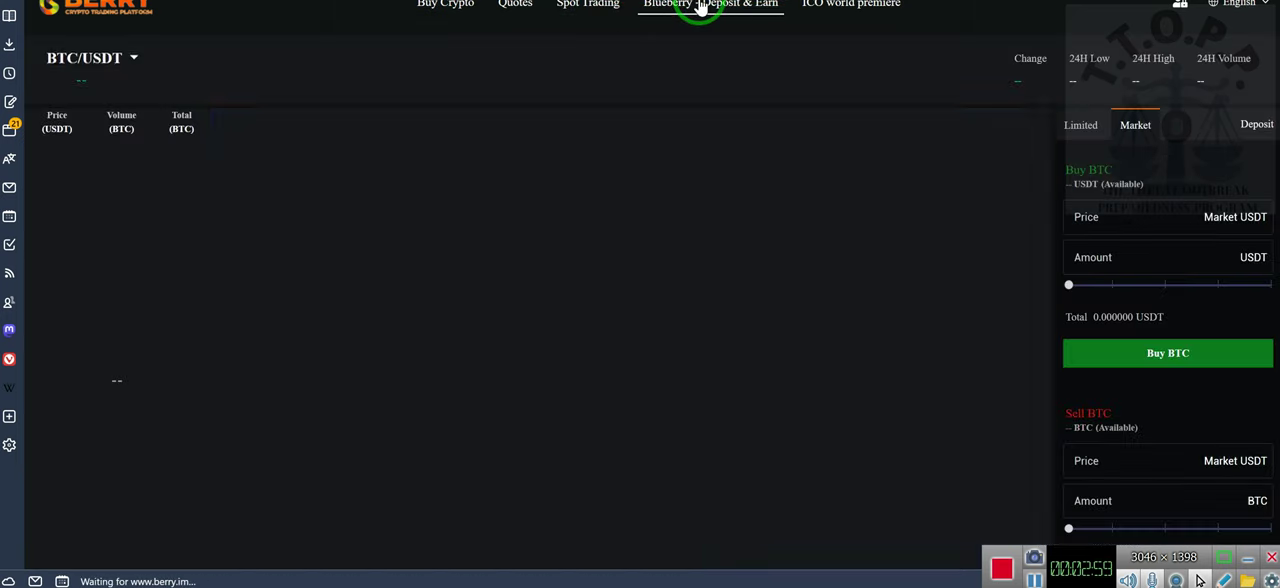
left_click(700, 5)
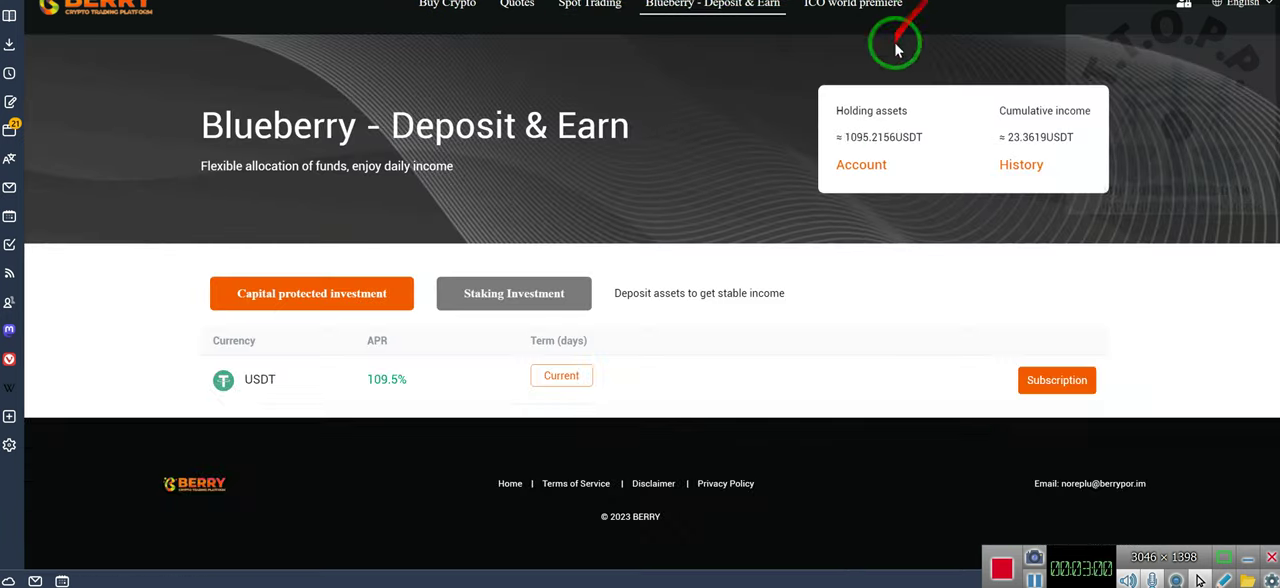